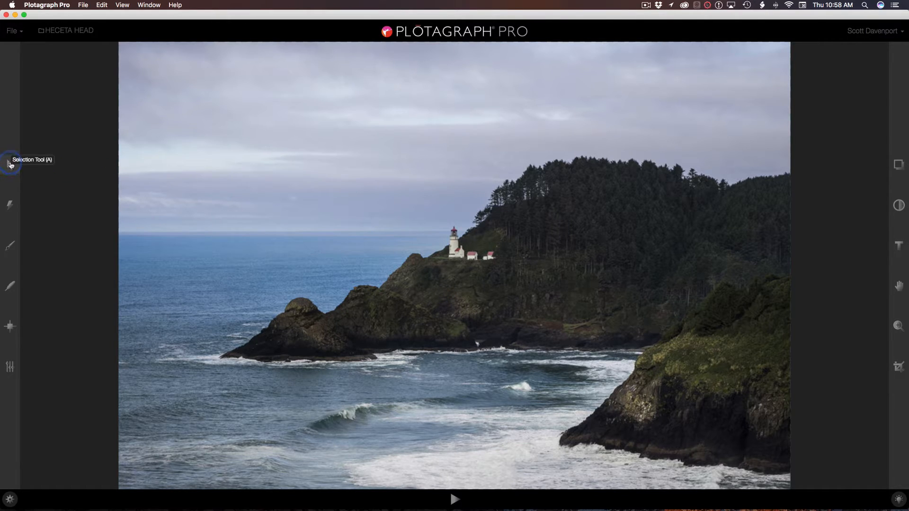
{"action": "left_click", "coordinate": [10, 164]}
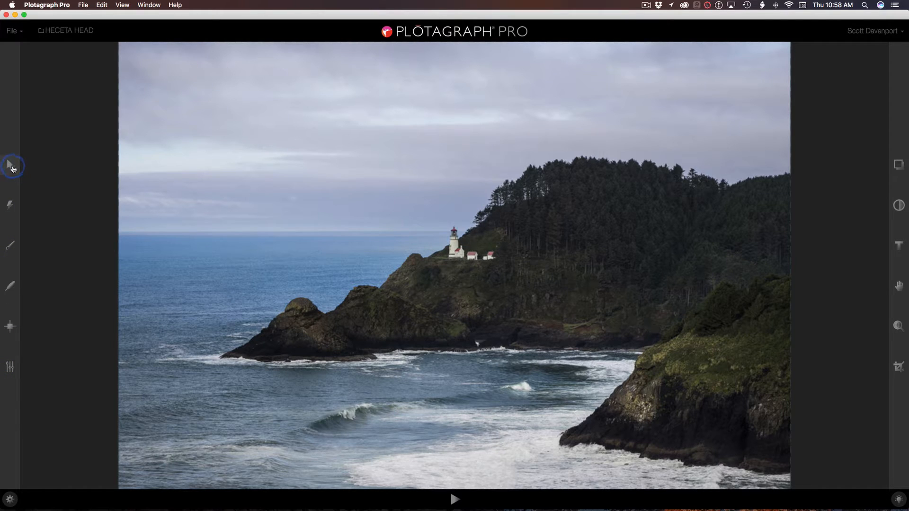
{"action": "left_click_drag", "start_coordinate": [317, 170], "coordinate": [412, 248]}
Mark the headland and cliffs as an area to mask with one freehand stroke of the Automated Mask Tool
{"action": "left_click", "coordinate": [9, 207]}
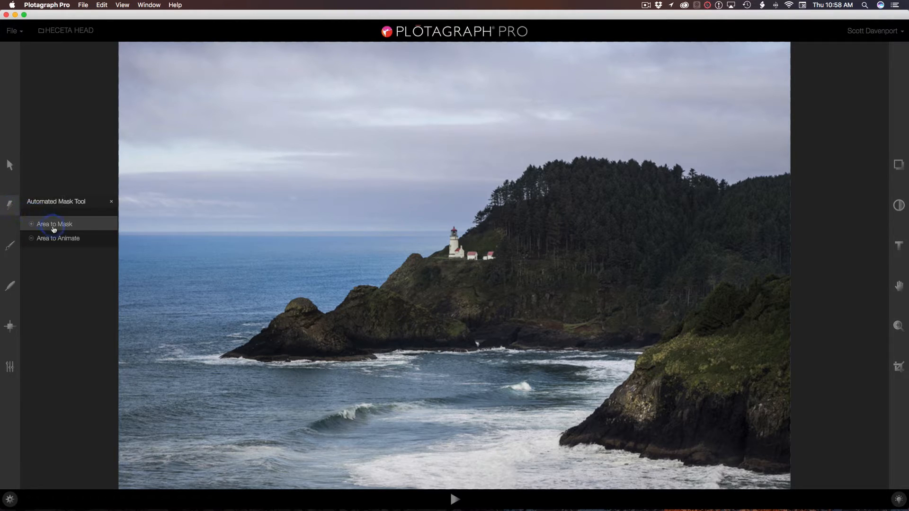
{"action": "left_click", "coordinate": [75, 246]}
{"action": "left_click", "coordinate": [90, 228]}
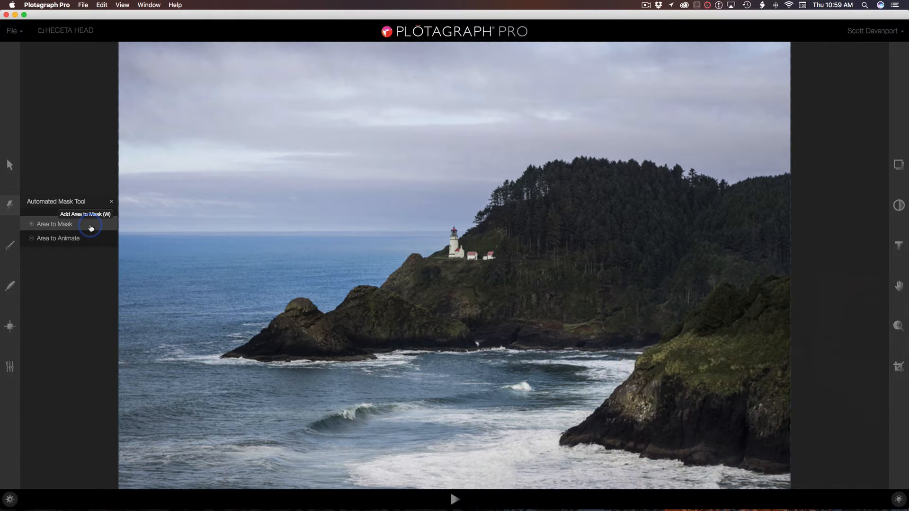
{"action": "left_click", "coordinate": [91, 228]}
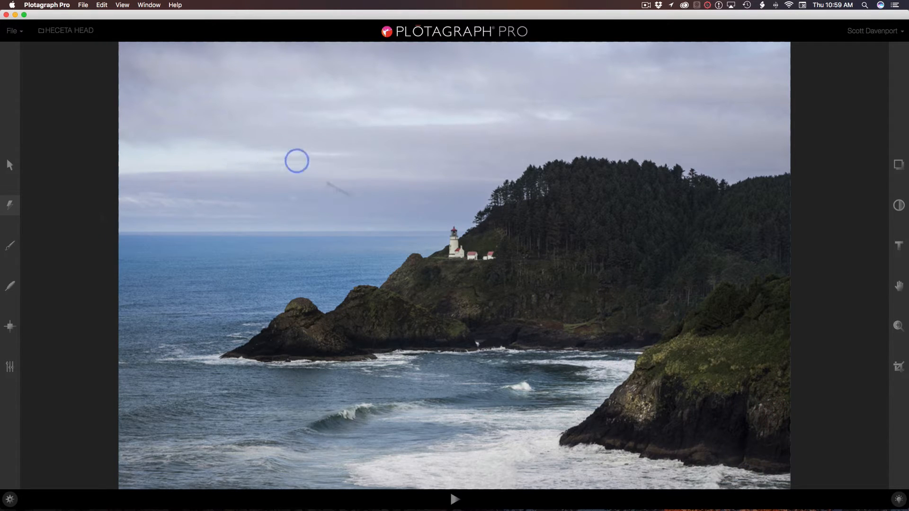
{"action": "mouse_move", "coordinate": [465, 315]}
{"action": "left_mouse_down"}
{"action": "mouse_move", "coordinate": [531, 259]}
{"action": "mouse_move", "coordinate": [656, 241]}
{"action": "mouse_move", "coordinate": [679, 248]}
{"action": "mouse_move", "coordinate": [751, 321]}
{"action": "left_mouse_up"}
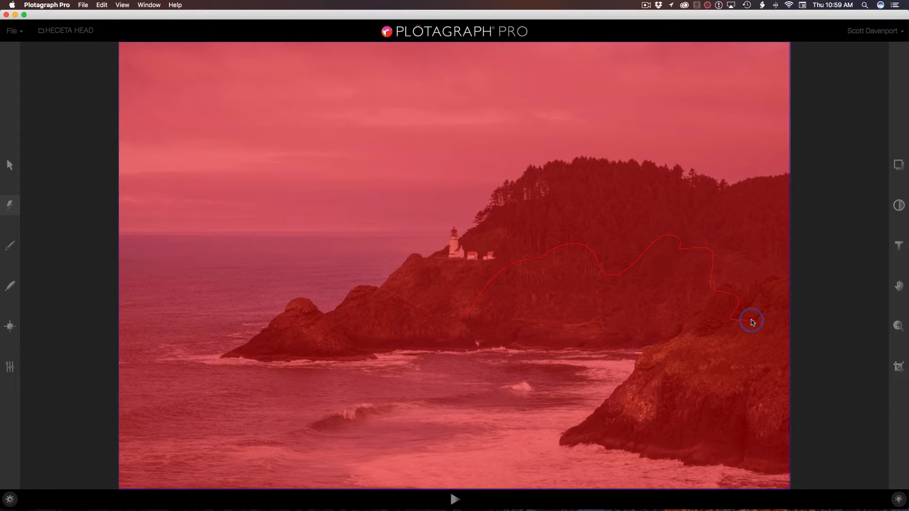
Mark the sea around the rocks as an area to animate with a curved stroke of the Automated Mask Tool
{"action": "left_click", "coordinate": [12, 215]}
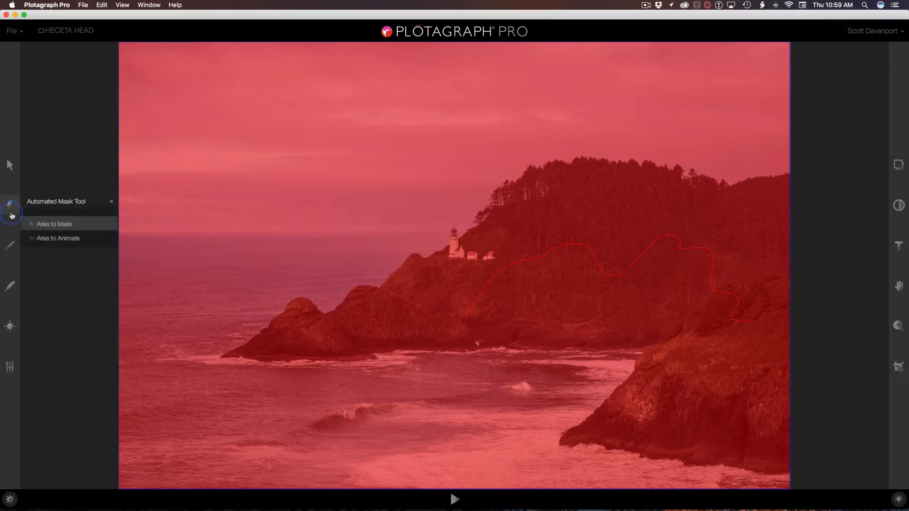
{"action": "left_click", "coordinate": [43, 239]}
{"action": "mouse_move", "coordinate": [279, 279]}
{"action": "left_mouse_down"}
{"action": "mouse_move", "coordinate": [204, 396]}
{"action": "mouse_move", "coordinate": [361, 376]}
{"action": "mouse_move", "coordinate": [438, 386]}
{"action": "mouse_move", "coordinate": [458, 426]}
{"action": "mouse_move", "coordinate": [479, 426]}
{"action": "left_mouse_up"}
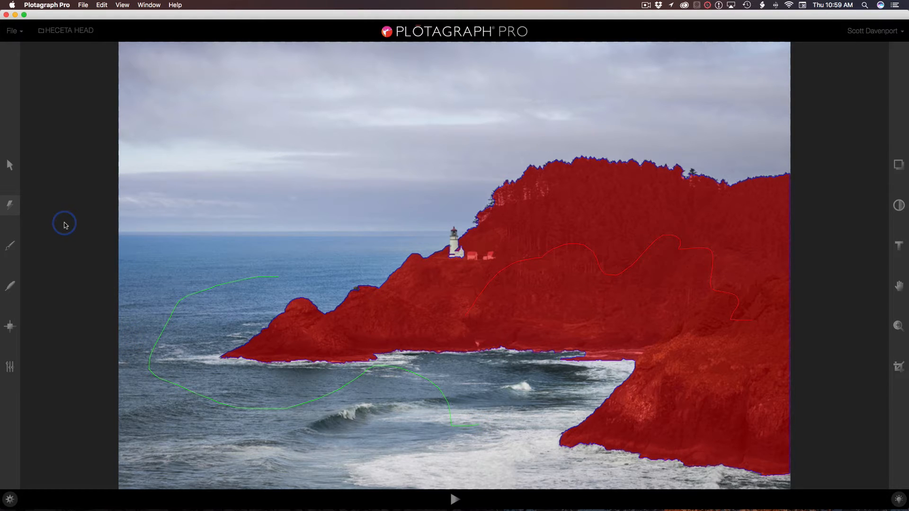
Undo both automated mask strokes to clear the mask from the photo
{"action": "key", "text": "super+z"}
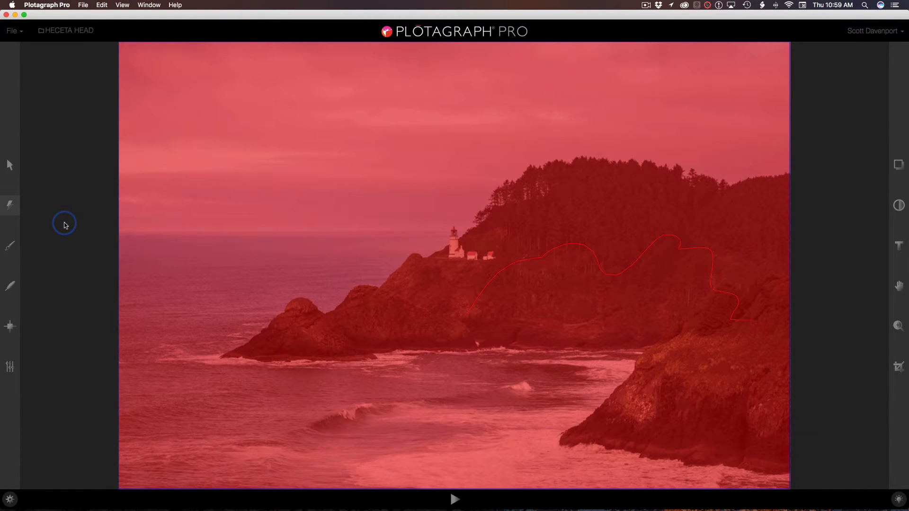
{"action": "key", "text": "super+z"}
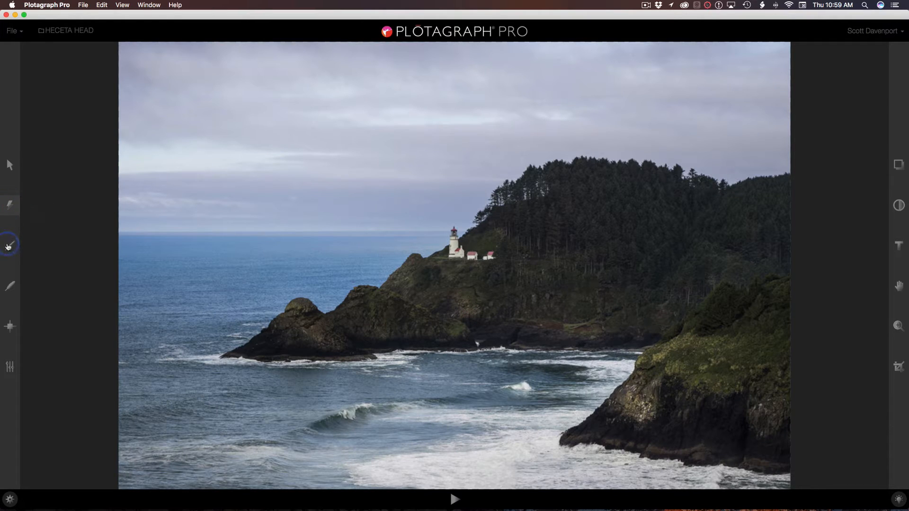
Paint a wavy mask stroke across the headland below the lighthouse with the Mask Brush
{"action": "left_click", "coordinate": [8, 246]}
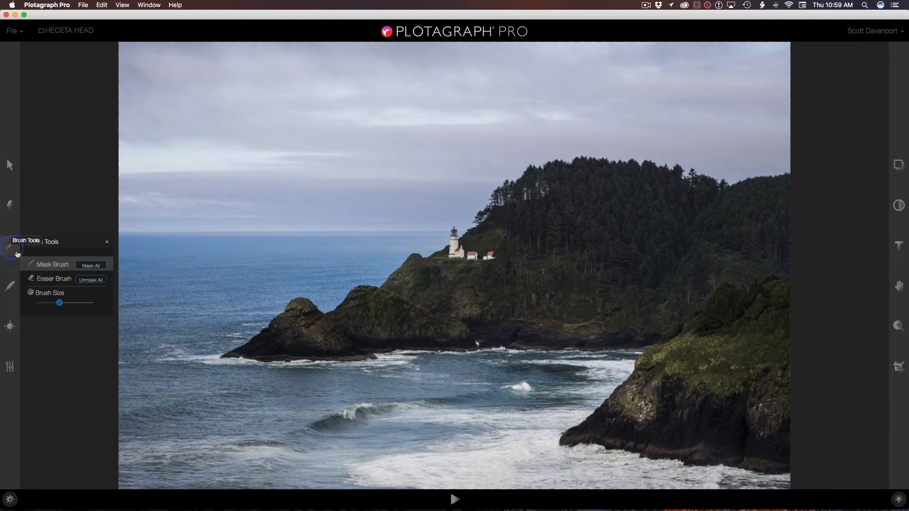
{"action": "left_click", "coordinate": [51, 266]}
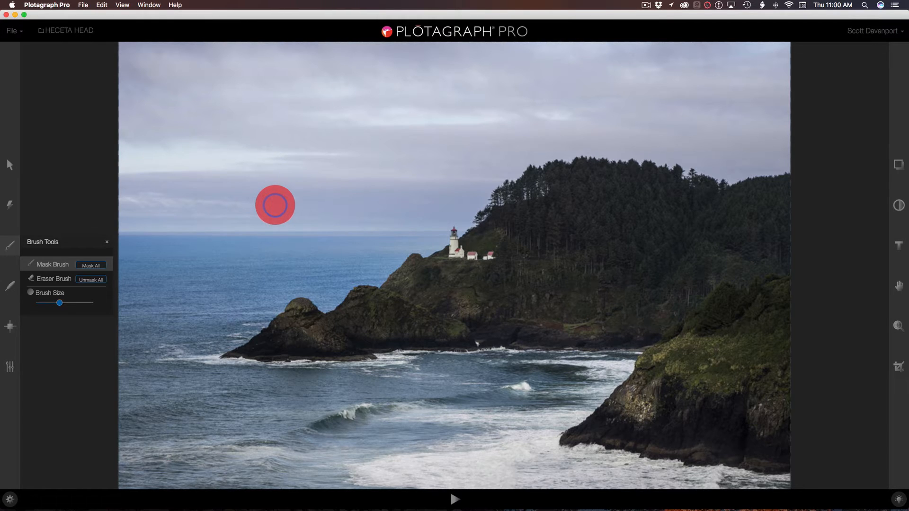
{"action": "mouse_move", "coordinate": [275, 205]}
{"action": "left_mouse_down"}
{"action": "mouse_move", "coordinate": [235, 221]}
{"action": "mouse_move", "coordinate": [252, 211]}
{"action": "left_mouse_up"}
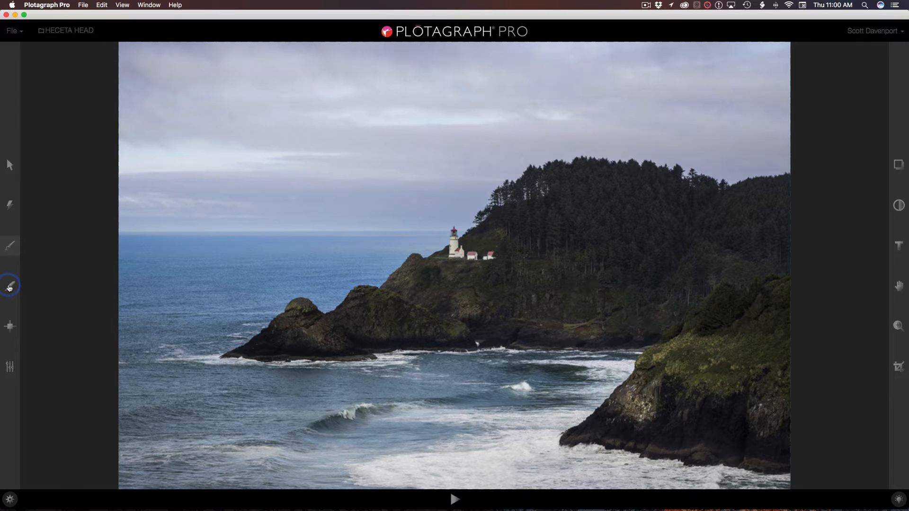
{"action": "left_click", "coordinate": [9, 287]}
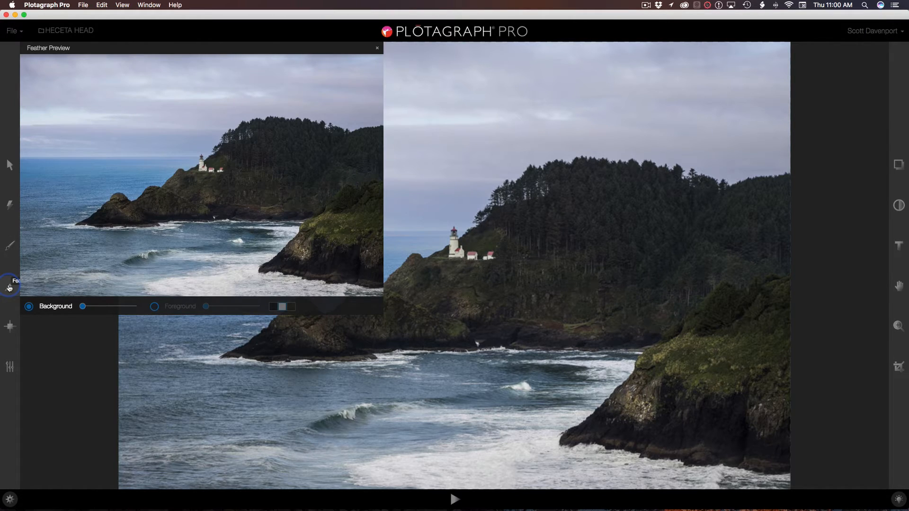
{"action": "left_click", "coordinate": [10, 248]}
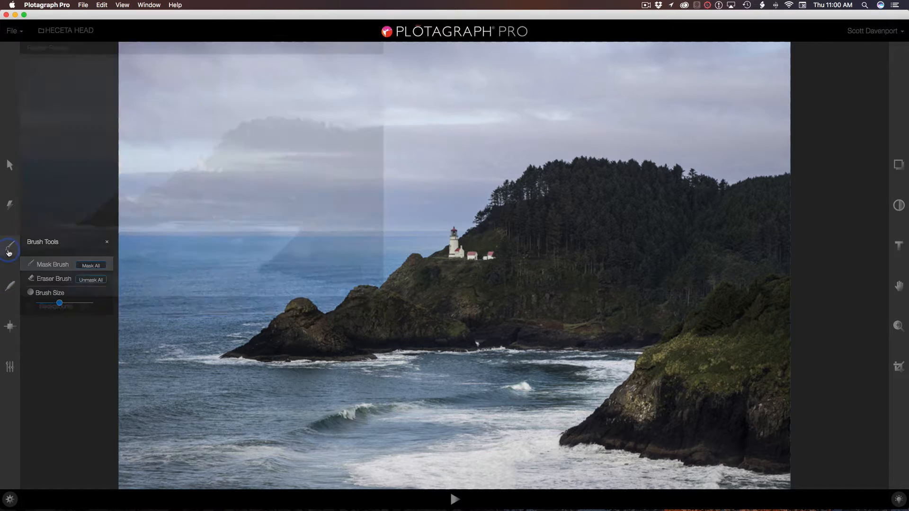
{"action": "mouse_move", "coordinate": [358, 287]}
{"action": "left_mouse_down"}
{"action": "mouse_move", "coordinate": [396, 267]}
{"action": "mouse_move", "coordinate": [521, 285]}
{"action": "mouse_move", "coordinate": [568, 280]}
{"action": "left_mouse_up"}
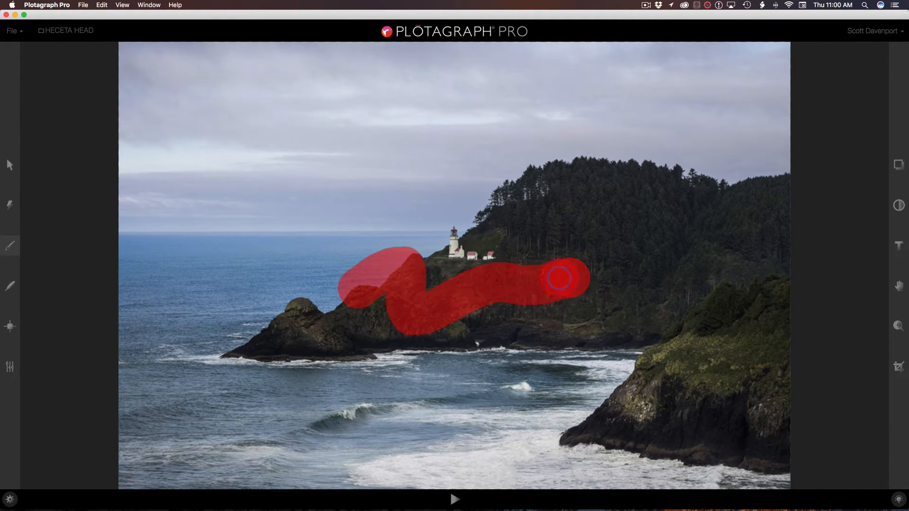
Examine the painted mask in the feather preview, including its foreground view, and close the preview
{"action": "left_click", "coordinate": [10, 287]}
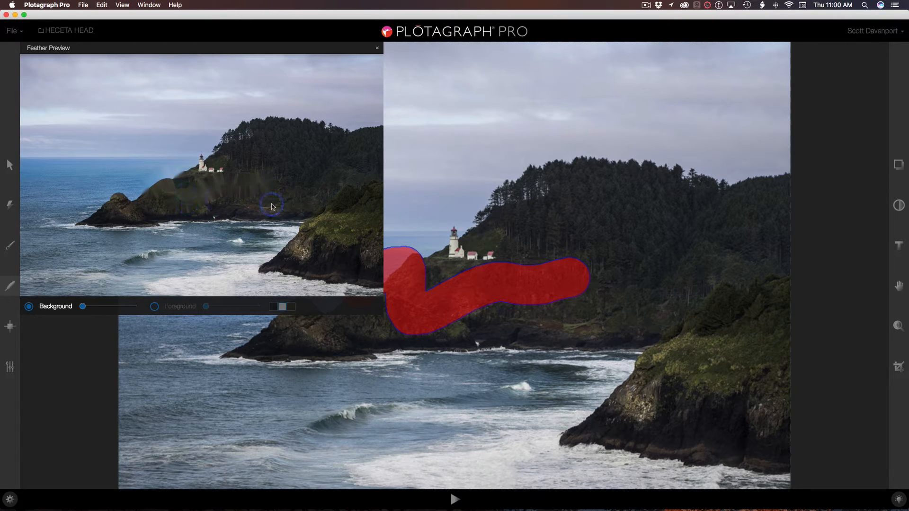
{"action": "left_click", "coordinate": [154, 308]}
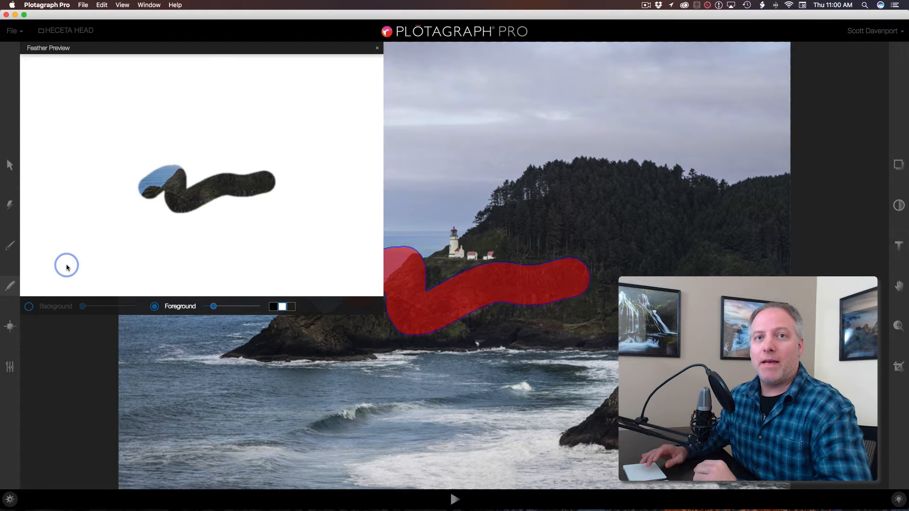
{"action": "left_click", "coordinate": [377, 48]}
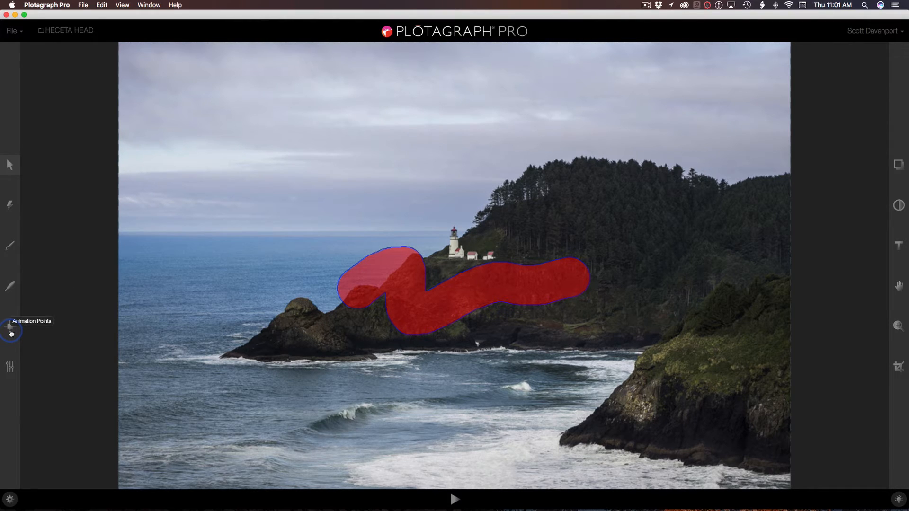
Add an animation point in the water below the headland with a short, nearly horizontal motion towards the right
{"action": "left_click", "coordinate": [10, 327]}
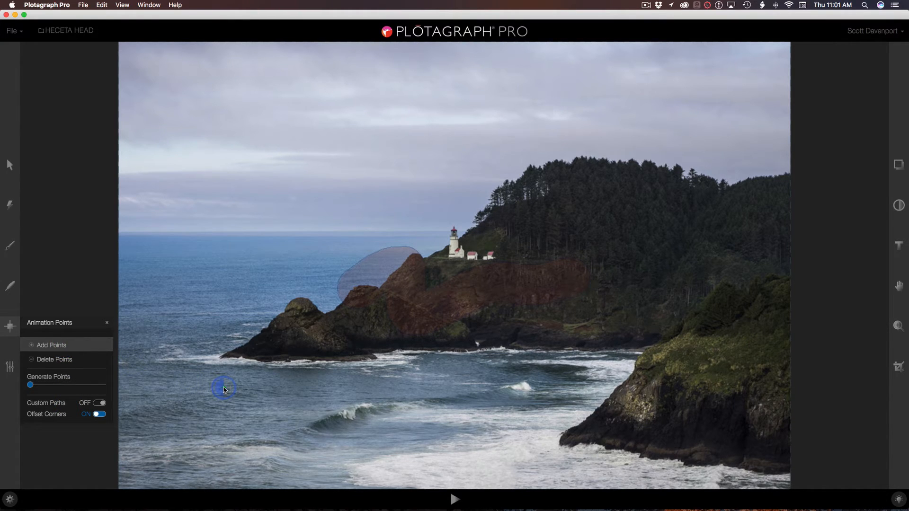
{"action": "left_click_drag", "start_coordinate": [228, 387], "coordinate": [280, 391]}
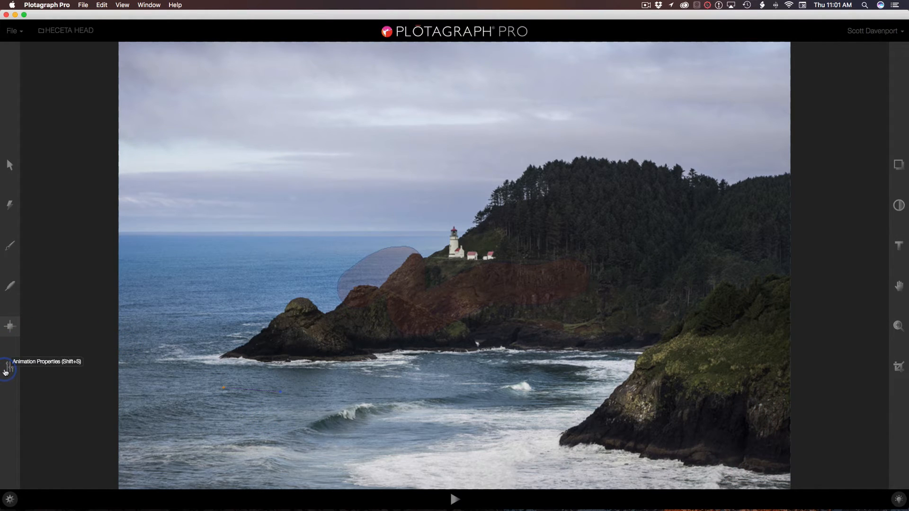
Lengthen the animation's duration in seconds and play a preview of the motion before stopping it
{"action": "left_click", "coordinate": [6, 372]}
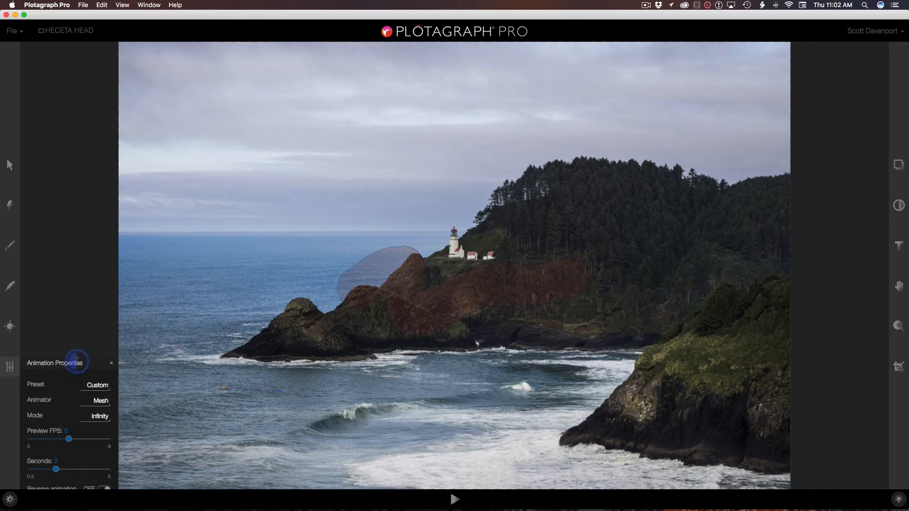
{"action": "left_click", "coordinate": [55, 470]}
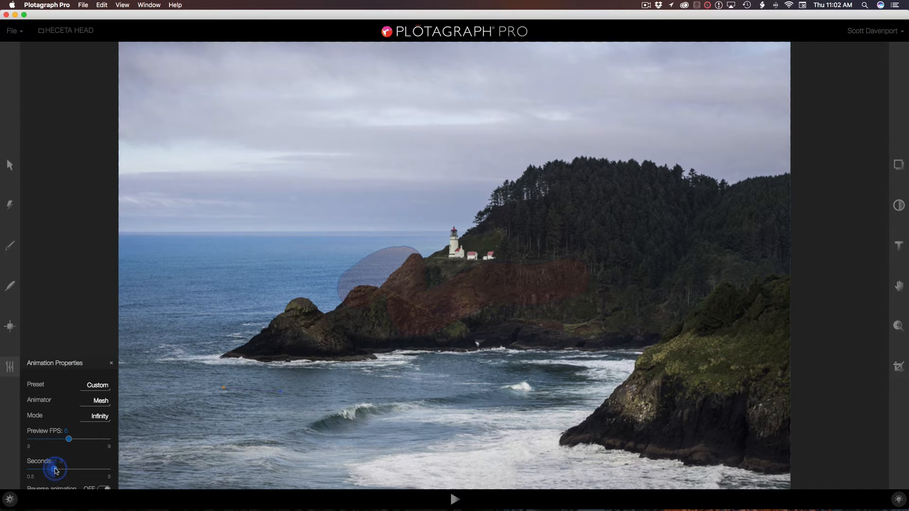
{"action": "left_click_drag", "start_coordinate": [56, 470], "coordinate": [74, 473]}
{"action": "left_click", "coordinate": [454, 500]}
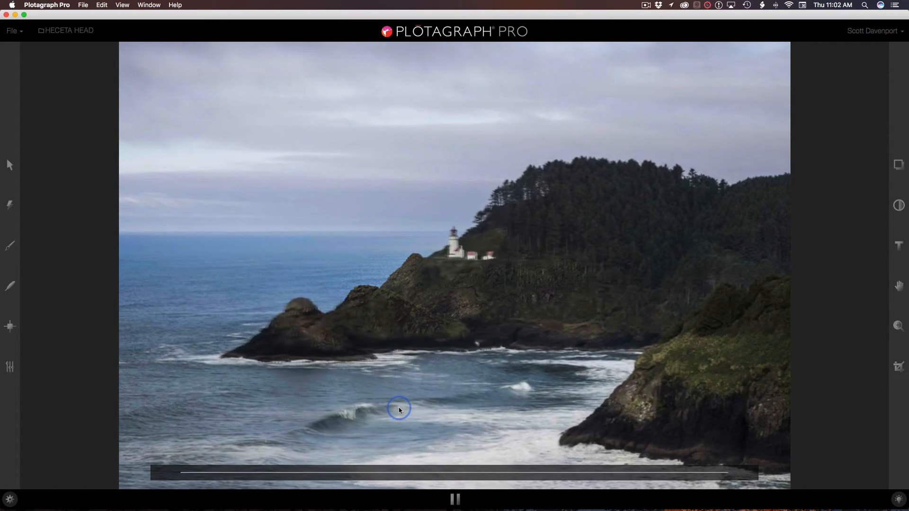
{"action": "left_click", "coordinate": [455, 499]}
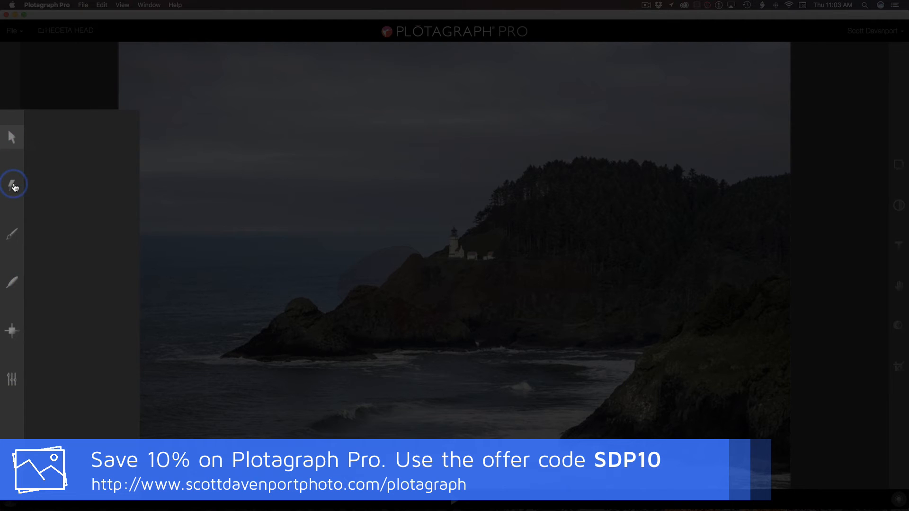
{"action": "left_click", "coordinate": [12, 185]}
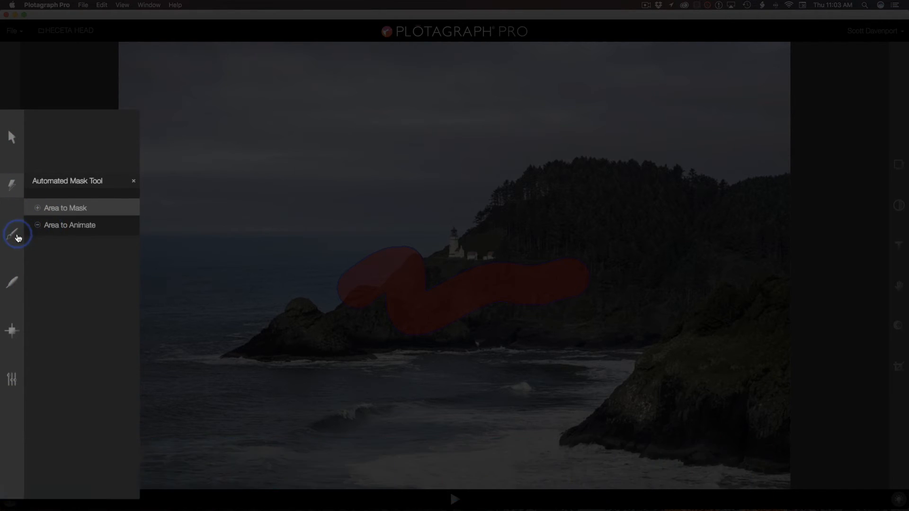
{"action": "left_click", "coordinate": [16, 236]}
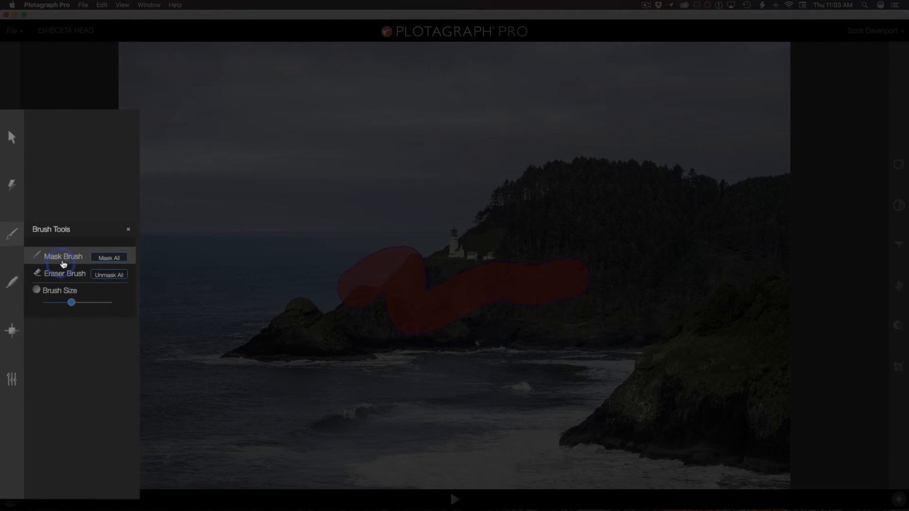
{"action": "left_click", "coordinate": [13, 284]}
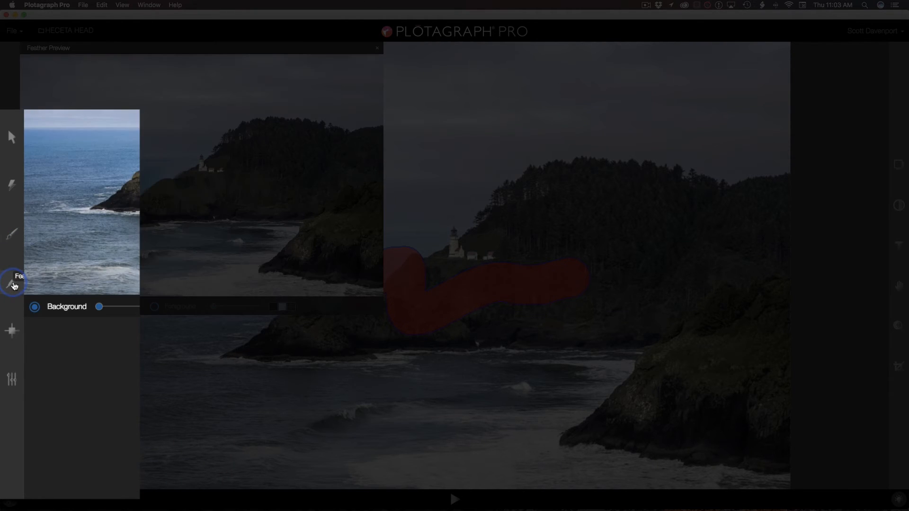
{"action": "left_click", "coordinate": [11, 333]}
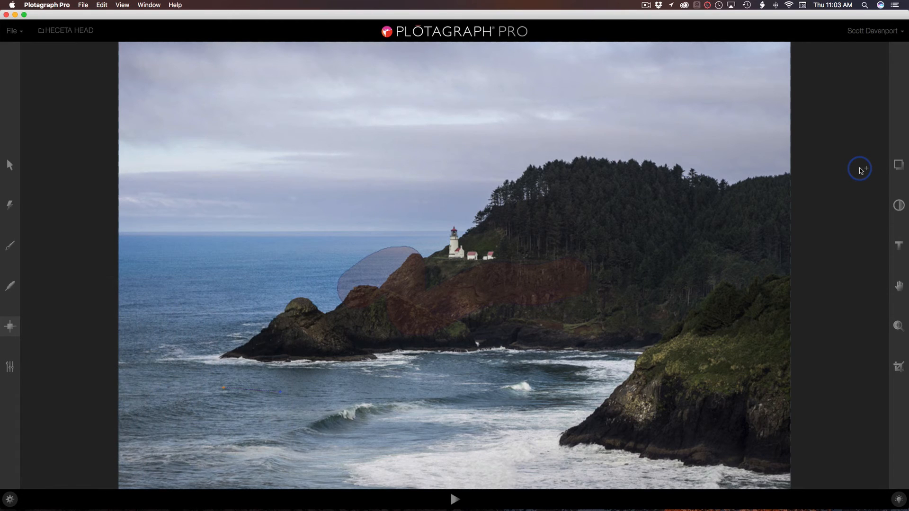
Open the layer list and show the Mesh layer briefly before hiding it again
{"action": "left_click", "coordinate": [897, 169]}
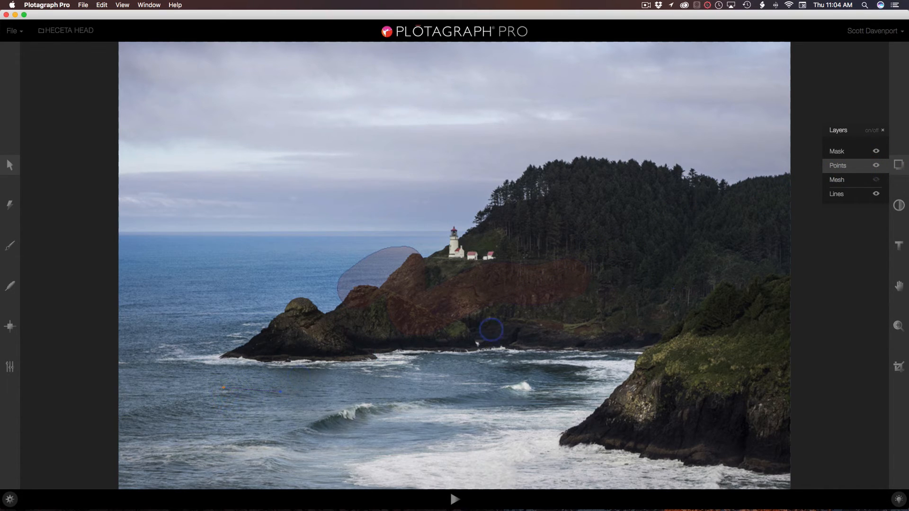
{"action": "left_click", "coordinate": [875, 181]}
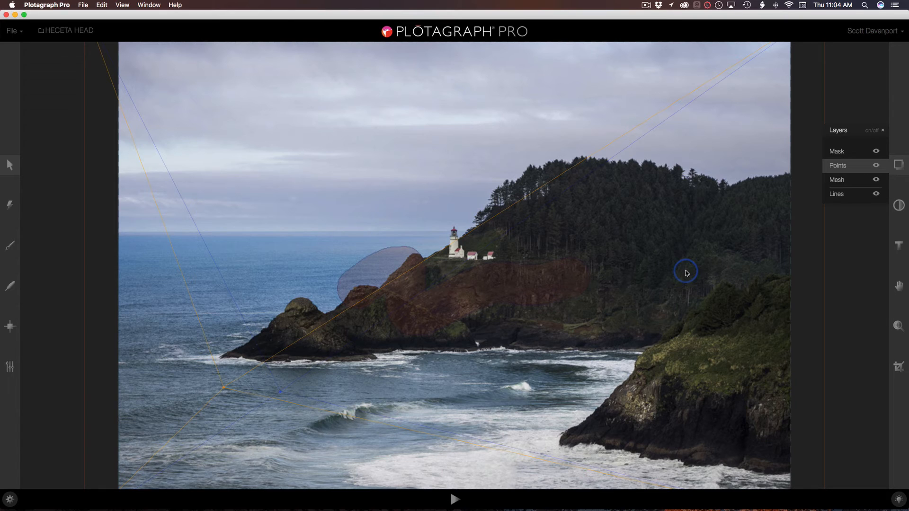
{"action": "left_click", "coordinate": [875, 180]}
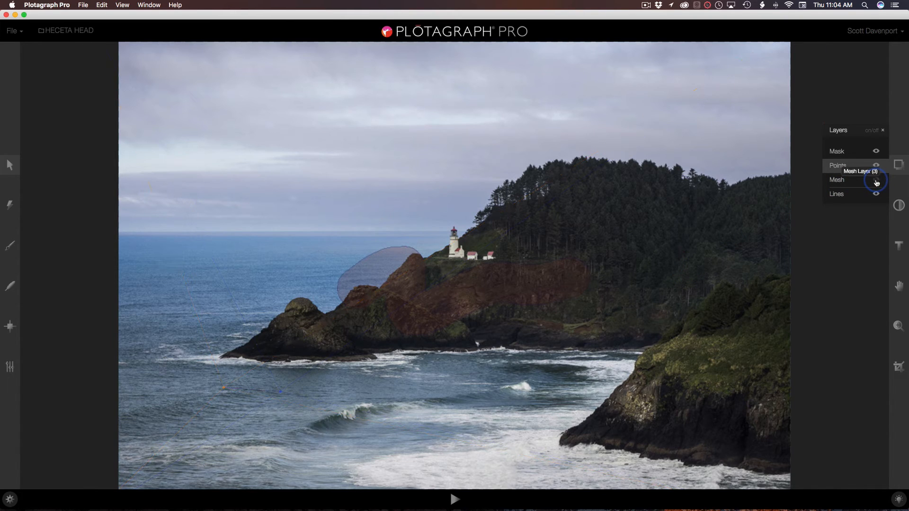
Set the image's brightness to 3, lower its contrast slightly, and close the adjustment
{"action": "left_click", "coordinate": [899, 208]}
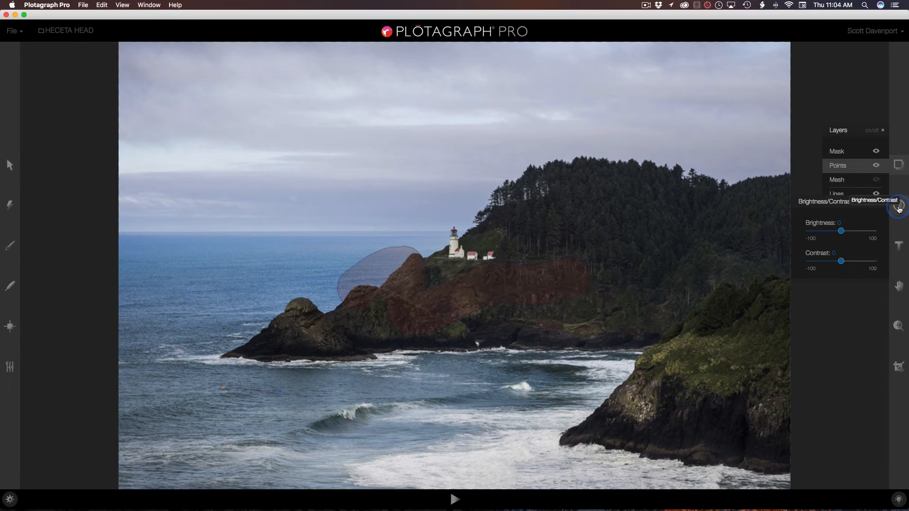
{"action": "left_click", "coordinate": [841, 231]}
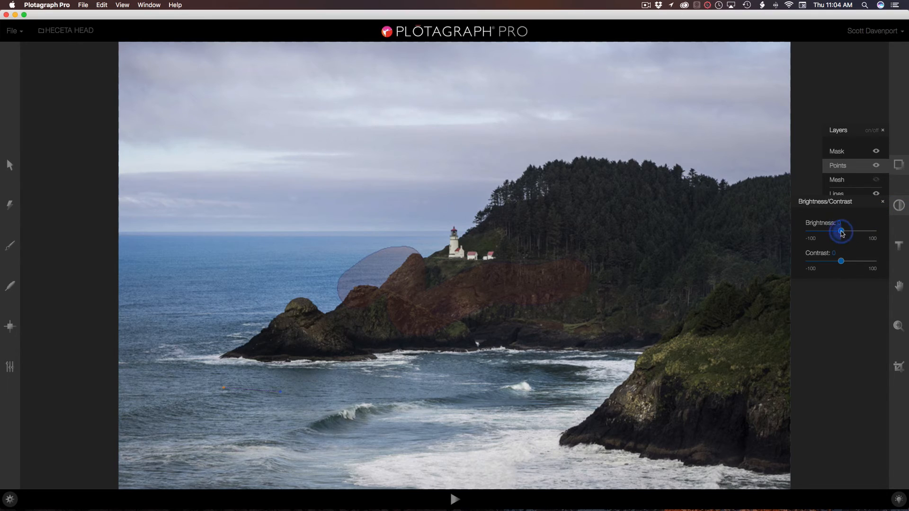
{"action": "left_click_drag", "start_coordinate": [841, 232], "coordinate": [840, 263]}
{"action": "left_click", "coordinate": [840, 259]}
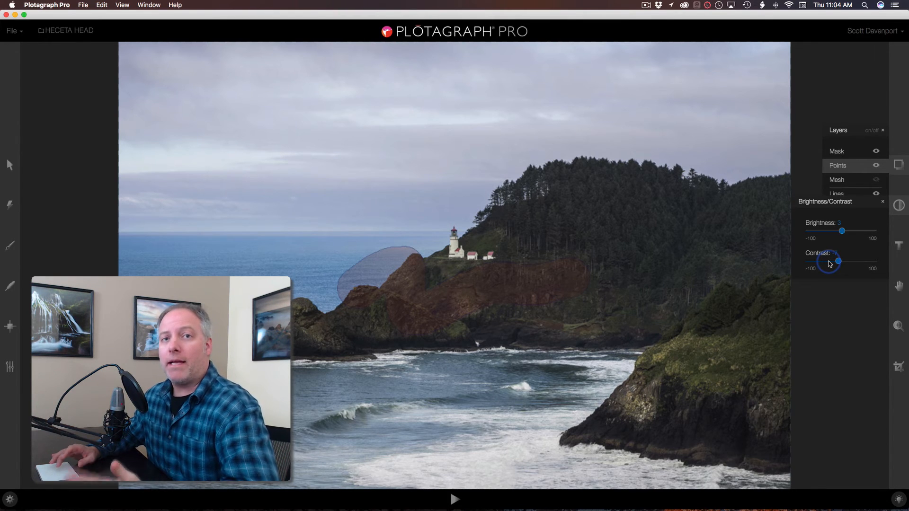
{"action": "left_click", "coordinate": [883, 202]}
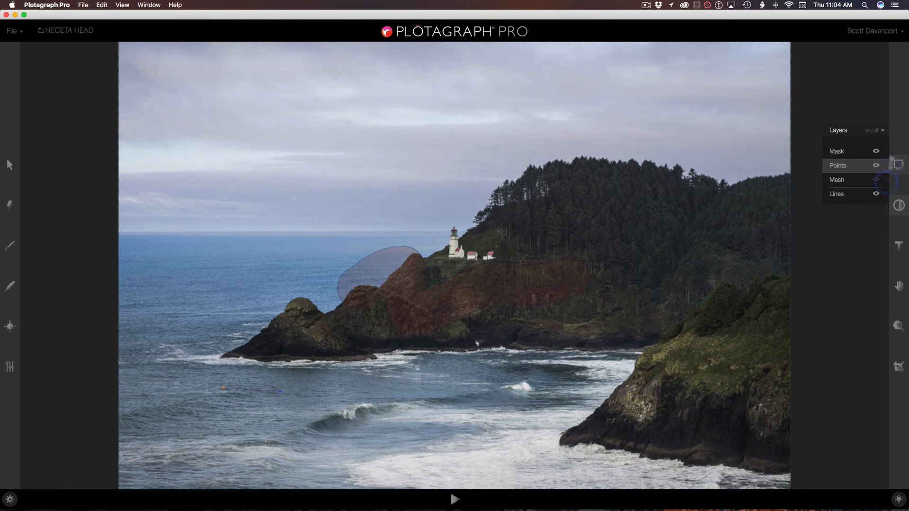
Close the layer list, look through the Type tool's available font families, and close its settings without adding text
{"action": "left_click", "coordinate": [883, 130]}
{"action": "left_click", "coordinate": [899, 253]}
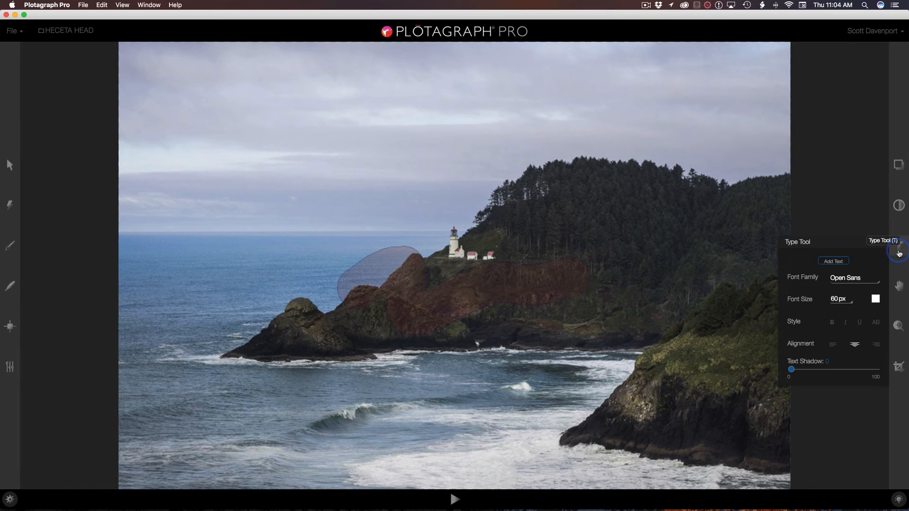
{"action": "left_click", "coordinate": [849, 284]}
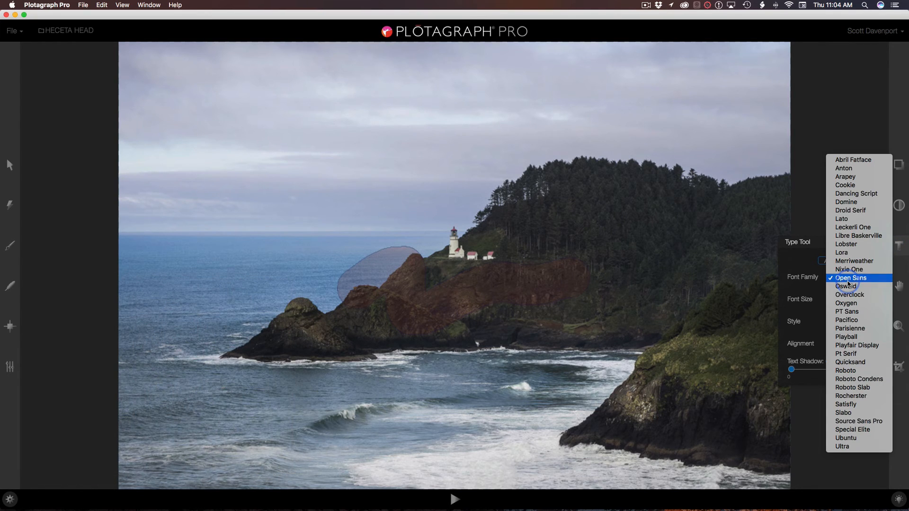
{"action": "left_click", "coordinate": [814, 220]}
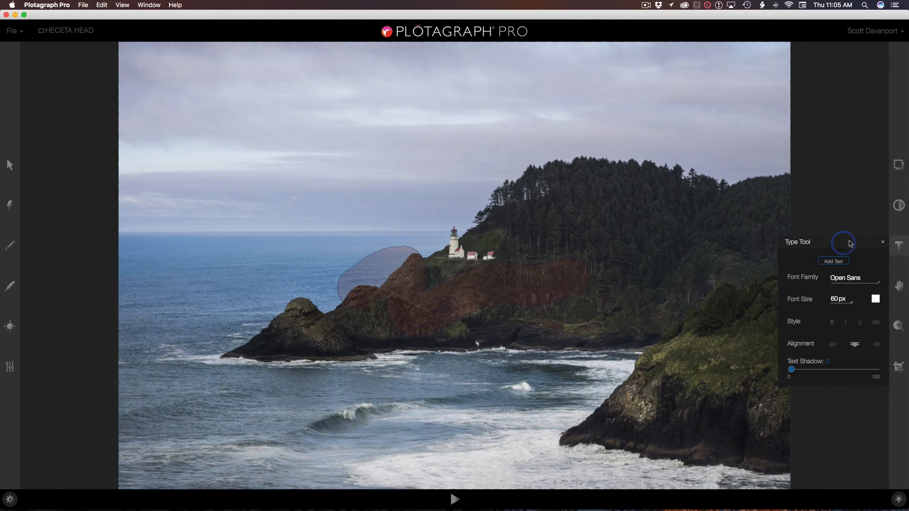
{"action": "left_click", "coordinate": [882, 244]}
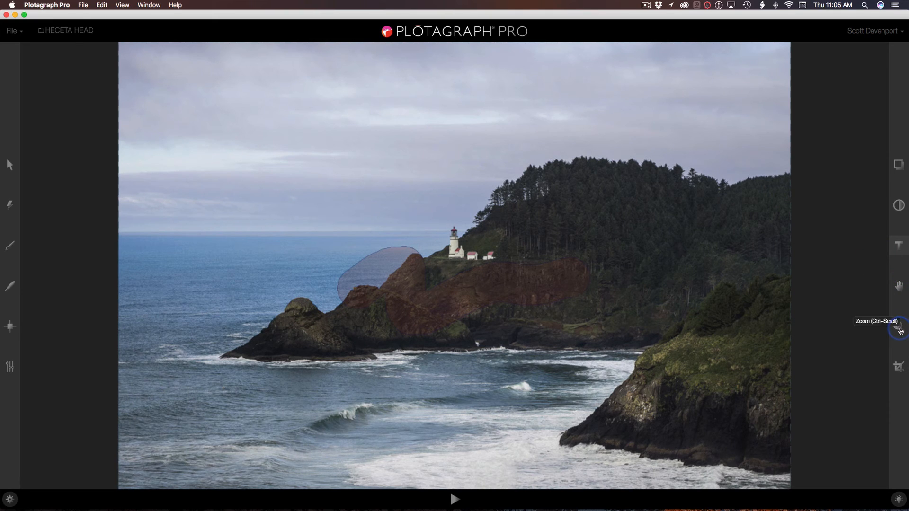
Zoom in on the lighthouse photo to 210% and reset the zoom
{"action": "left_click", "coordinate": [899, 327]}
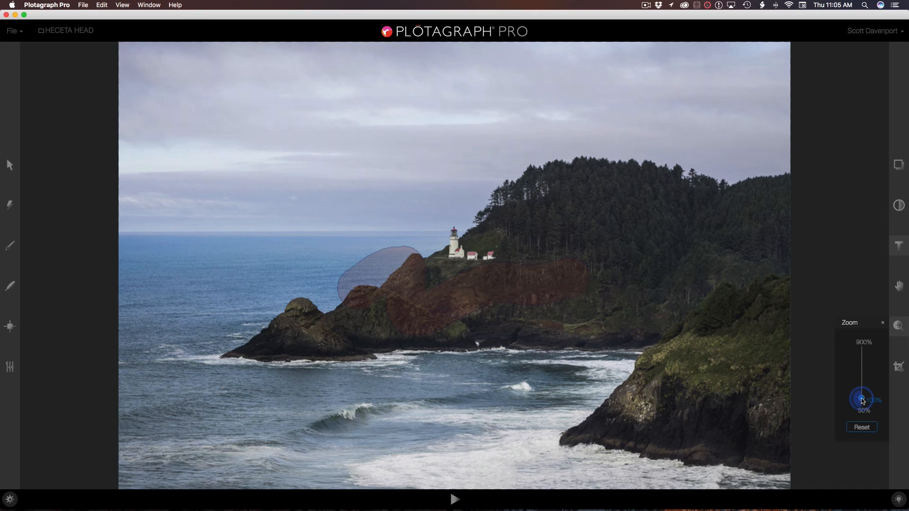
{"action": "left_click_drag", "start_coordinate": [862, 398], "coordinate": [862, 392]}
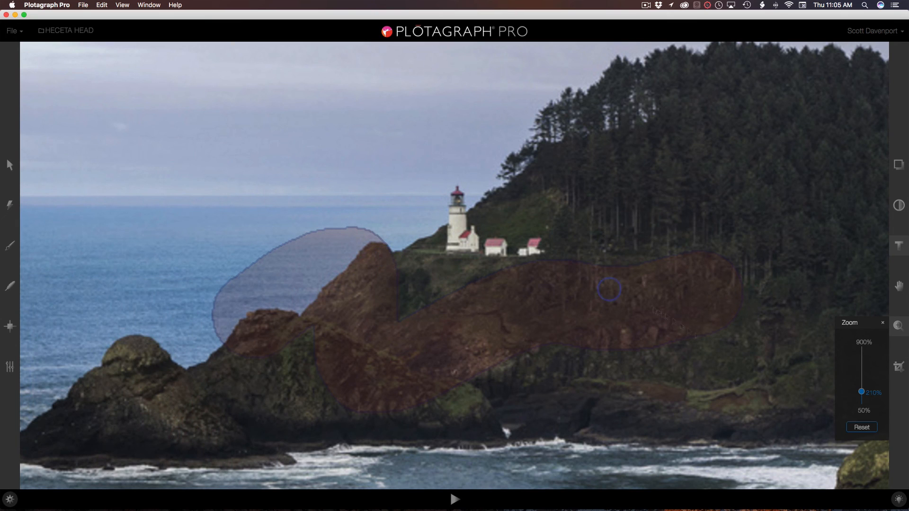
{"action": "left_click", "coordinate": [862, 427]}
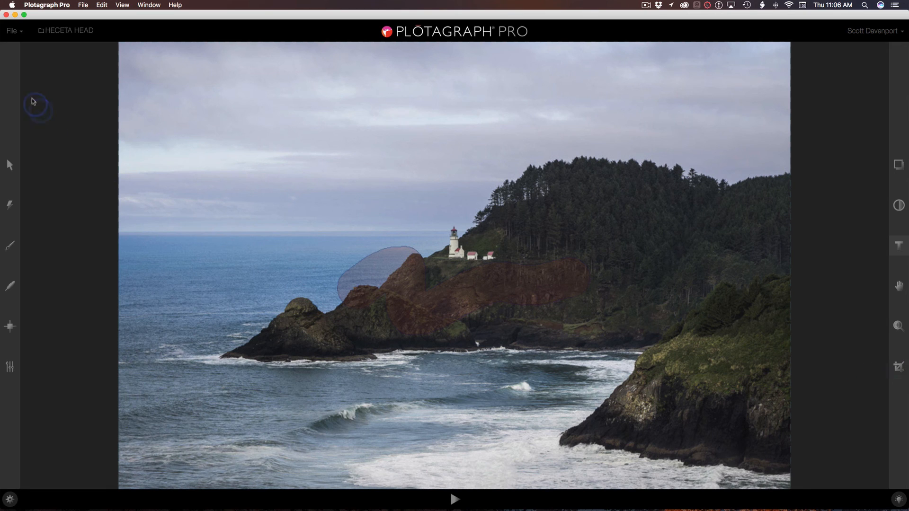
Open the export settings, review the available file types while keeping MP4, and raise the animation loop duration to about 21 seconds
{"action": "left_click", "coordinate": [15, 31]}
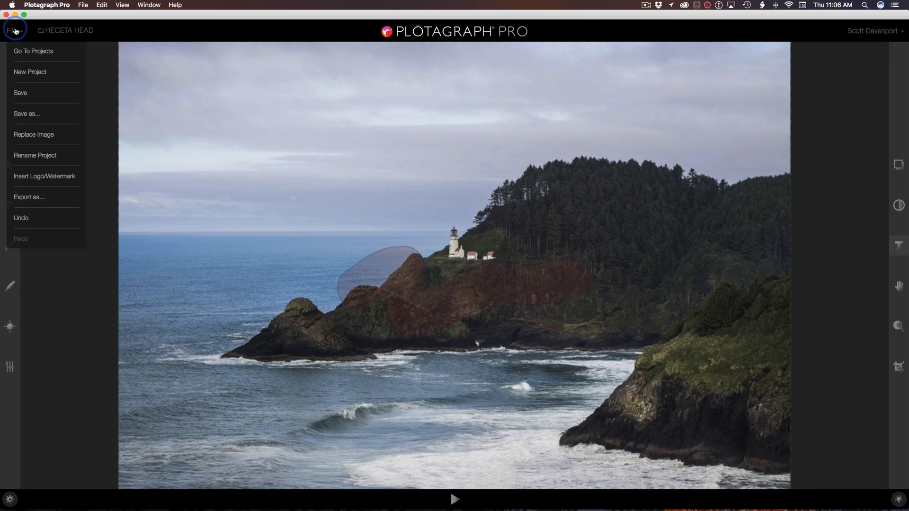
{"action": "left_click", "coordinate": [38, 199]}
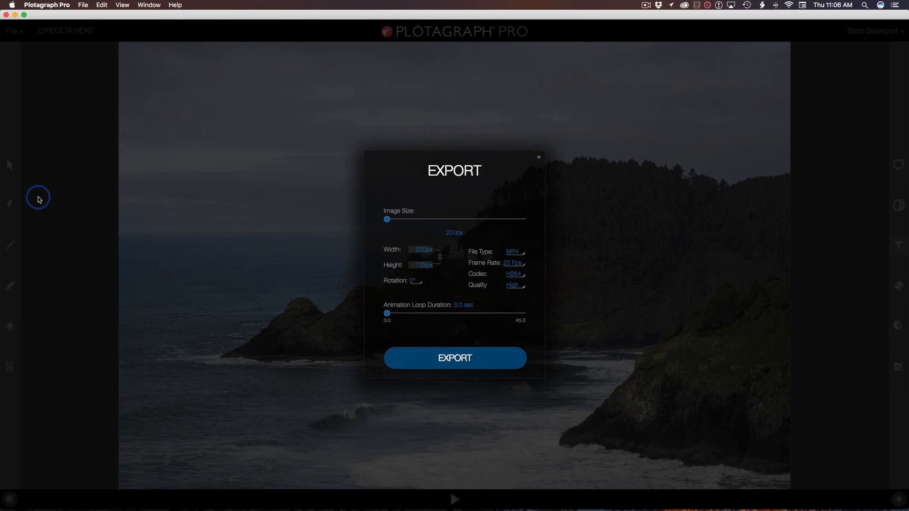
{"action": "left_click", "coordinate": [513, 252]}
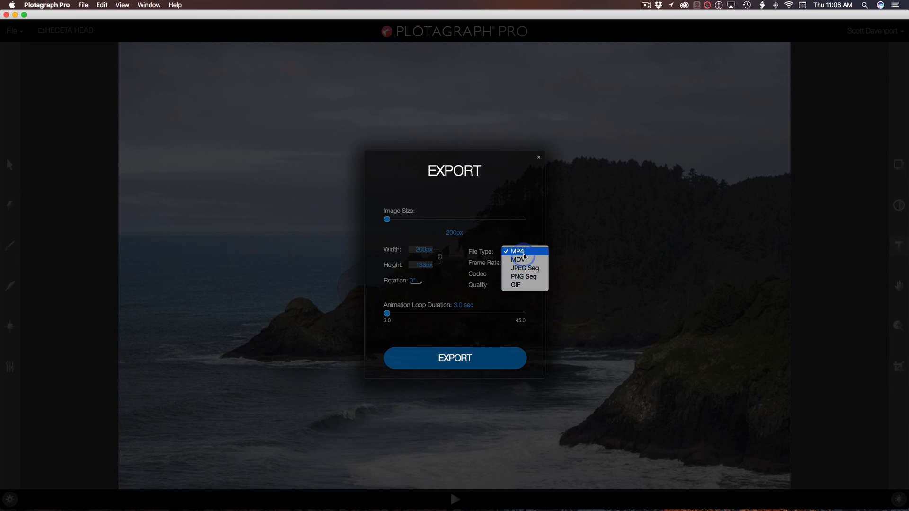
{"action": "left_click", "coordinate": [424, 244]}
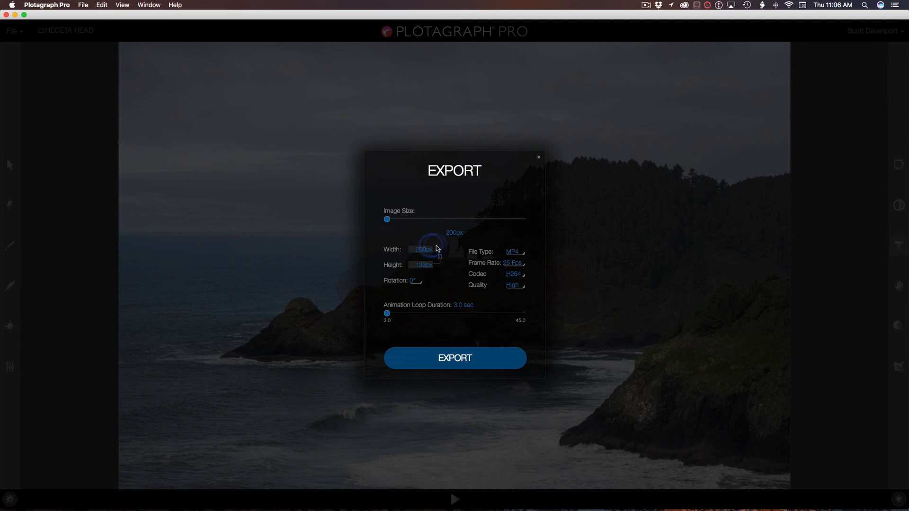
{"action": "left_click", "coordinate": [523, 251]}
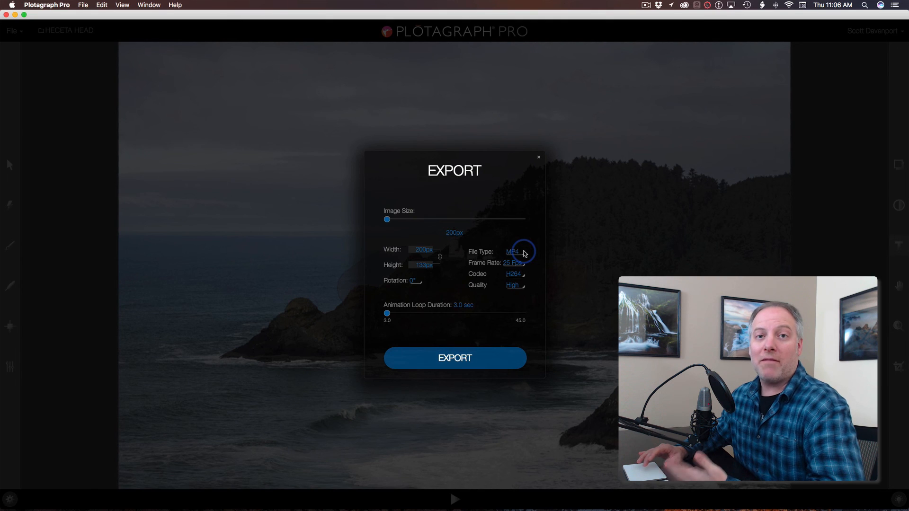
{"action": "left_click", "coordinate": [524, 254]}
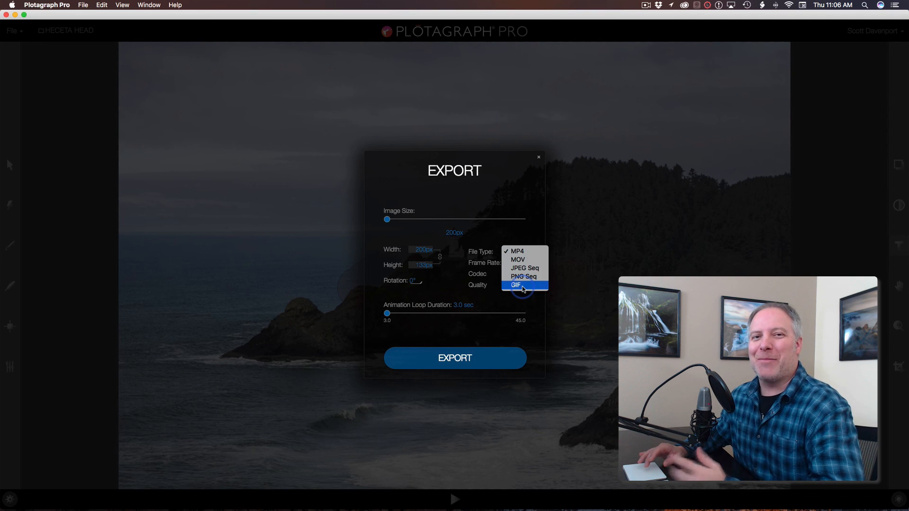
{"action": "left_click", "coordinate": [435, 329]}
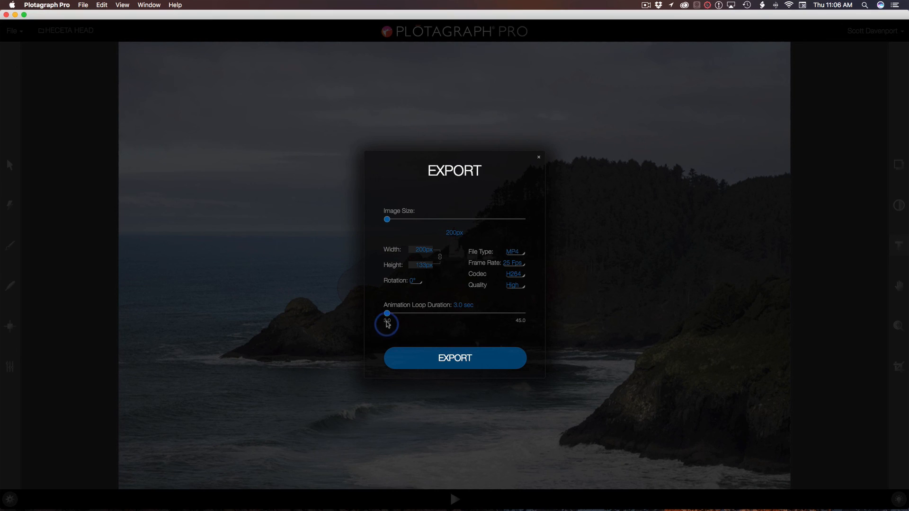
{"action": "left_click_drag", "start_coordinate": [387, 316], "coordinate": [425, 315]}
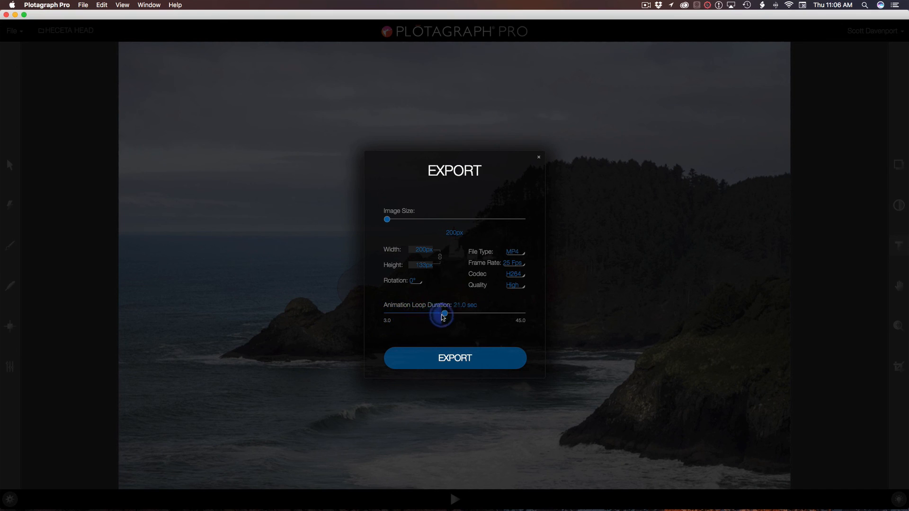